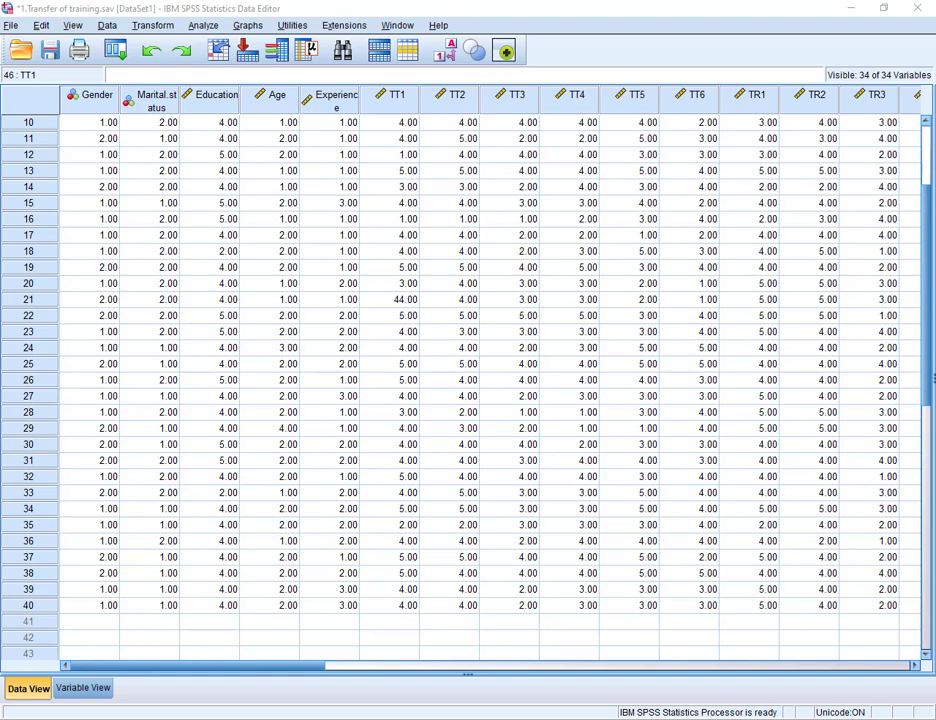
- Glance at Variable View, then scroll Data View to TT1–TR5, exposing the 44.00 and 33.00 entries
{"action": "left_click", "coordinate": [70, 690]}
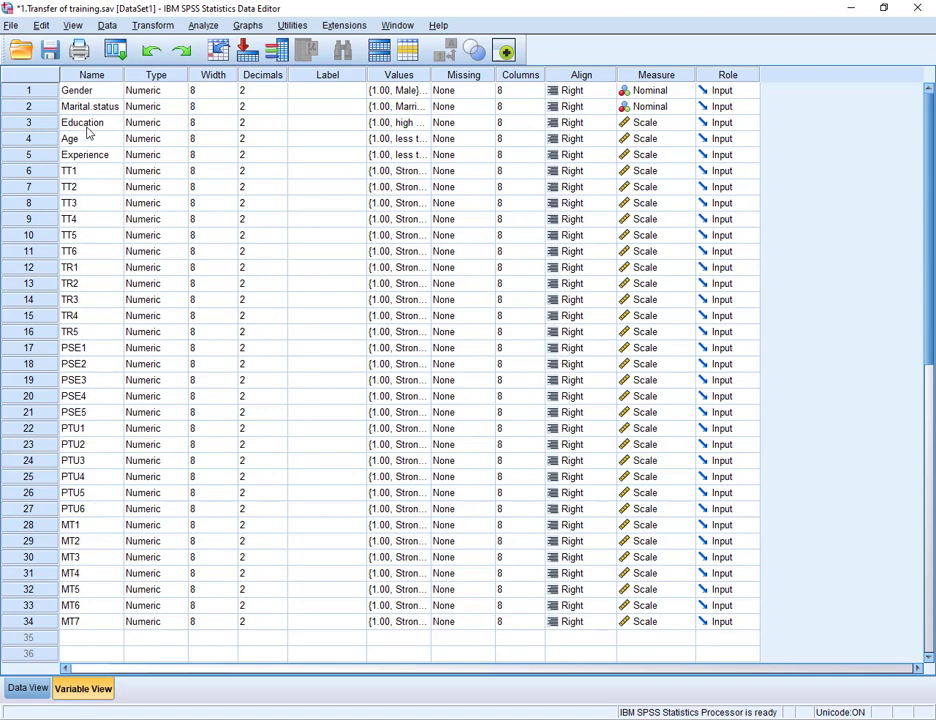
{"action": "left_click", "coordinate": [30, 689]}
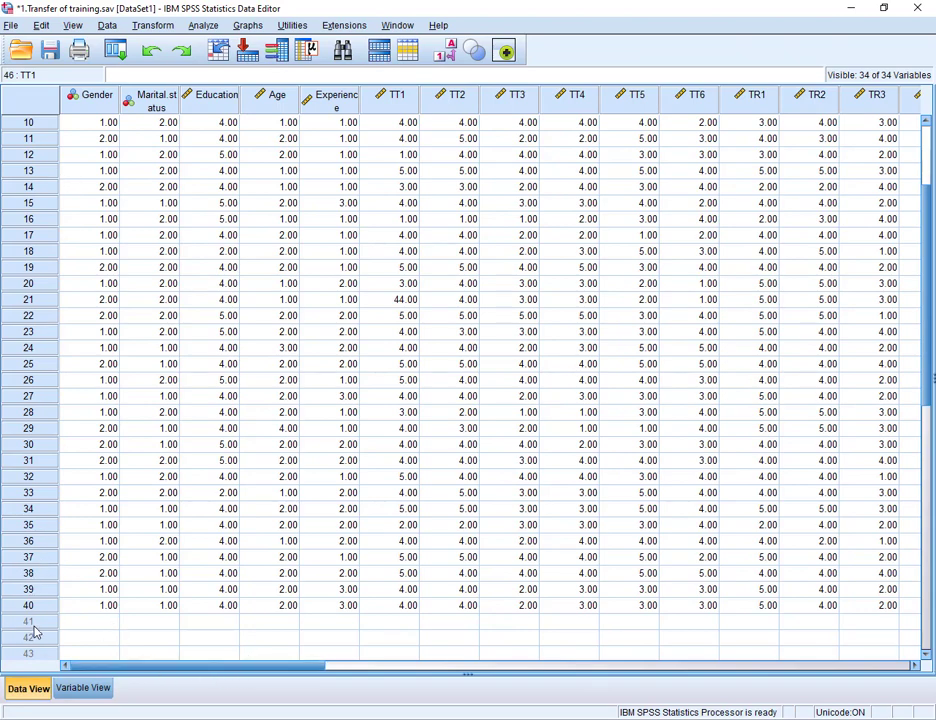
{"action": "scroll", "coordinate": [43, 594], "scroll_direction": "up", "scroll_amount": 3}
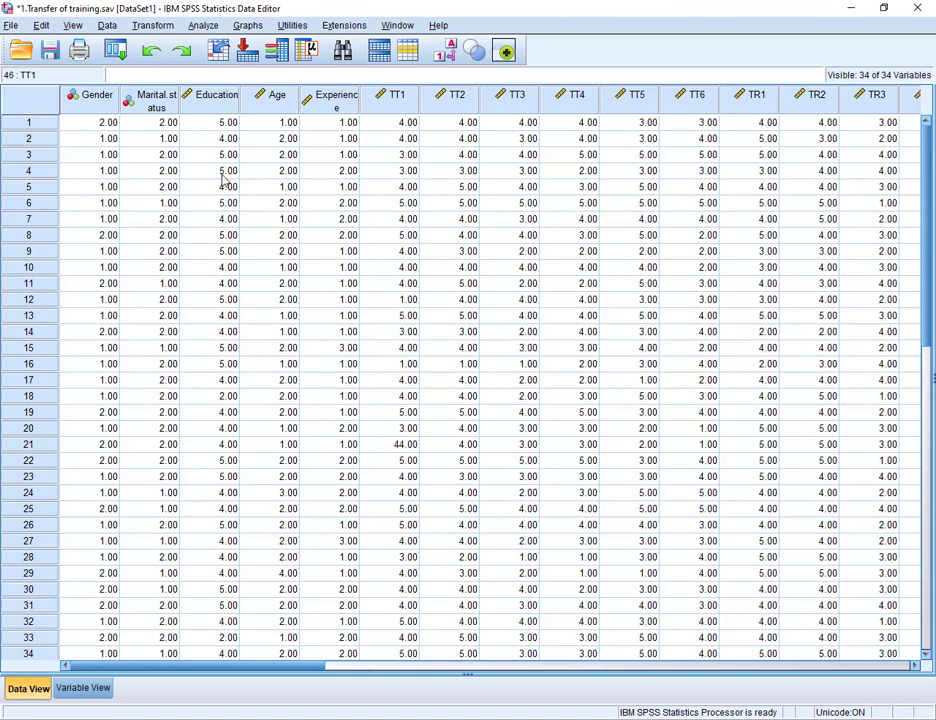
{"action": "left_click_drag", "start_coordinate": [272, 668], "coordinate": [355, 680]}
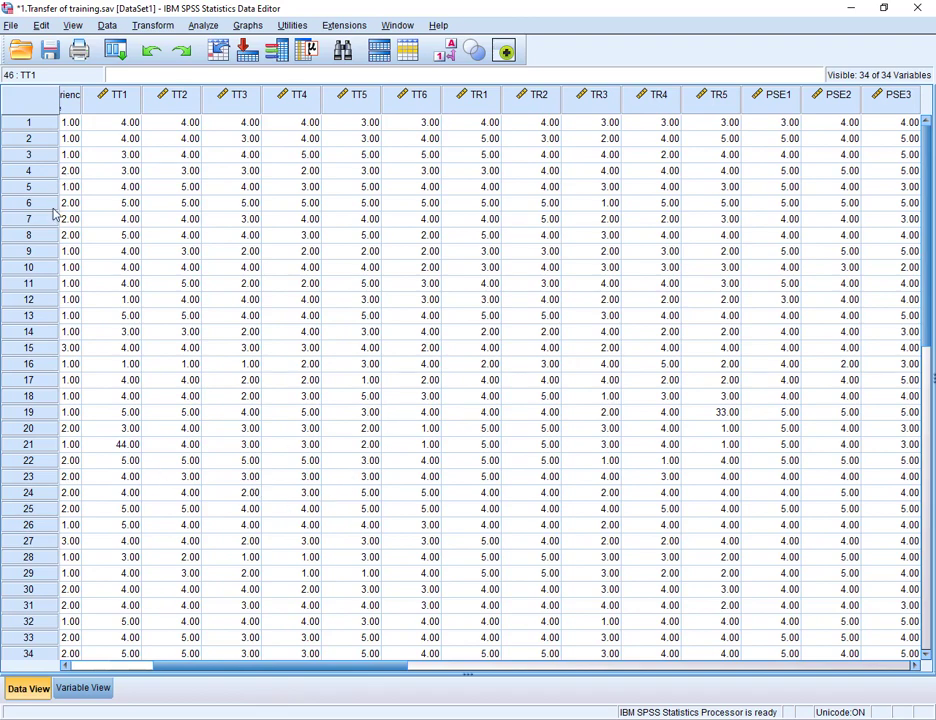
{"action": "scroll", "coordinate": [95, 130], "scroll_direction": "down", "scroll_amount": 1}
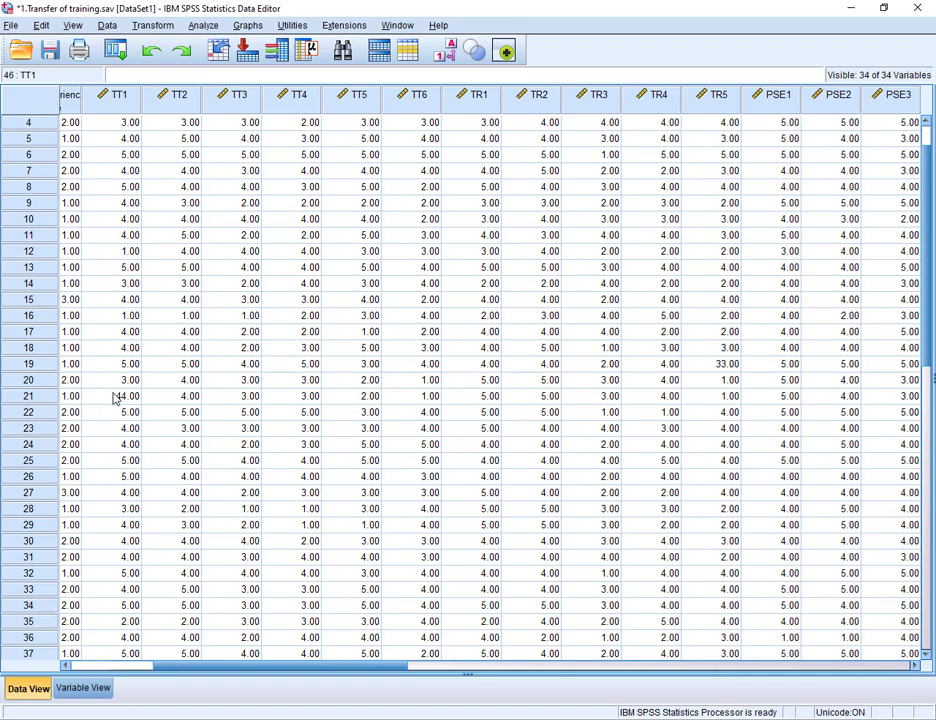
{"action": "scroll", "coordinate": [110, 430], "scroll_direction": "down", "scroll_amount": 3}
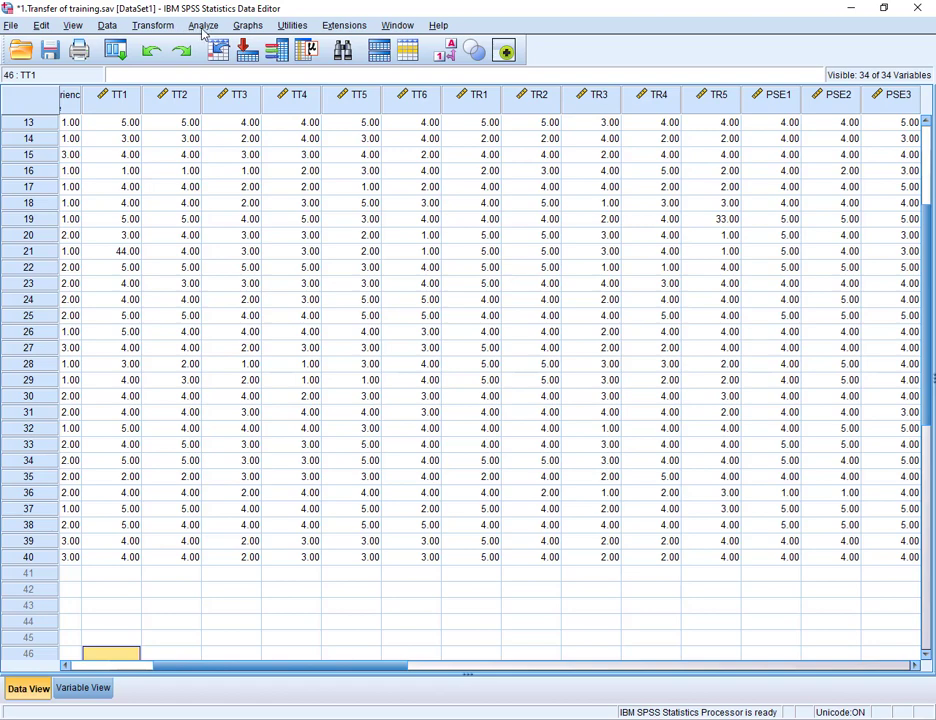
- Start a Frequencies analysis with variables TT1 through MT7 in the Variable(s) list
{"action": "left_click", "coordinate": [203, 27]}
{"action": "mouse_move", "coordinate": [242, 62]}
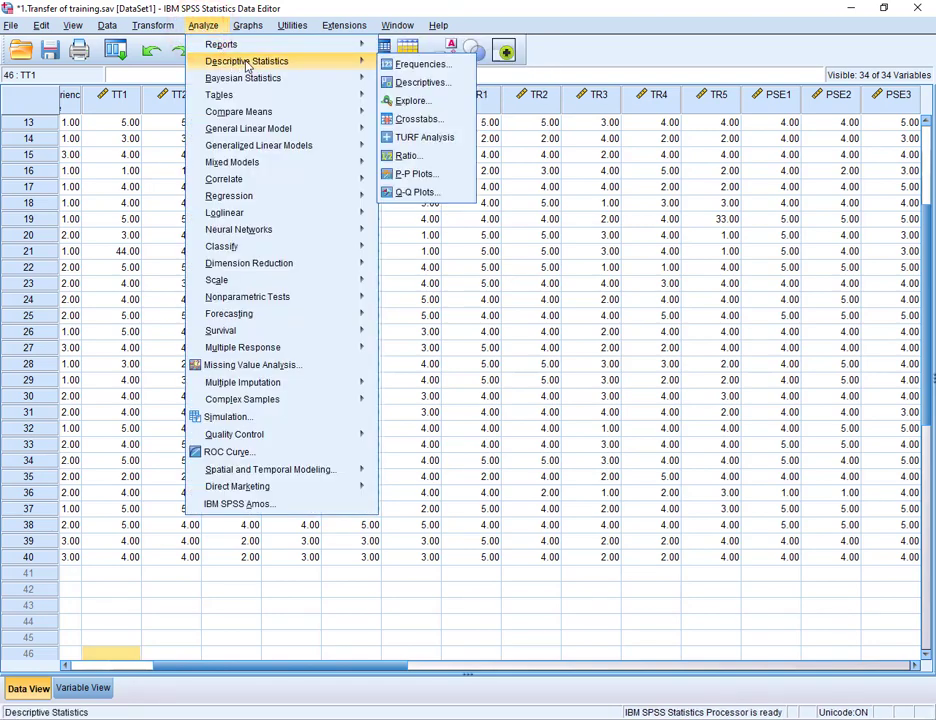
{"action": "left_click", "coordinate": [432, 67]}
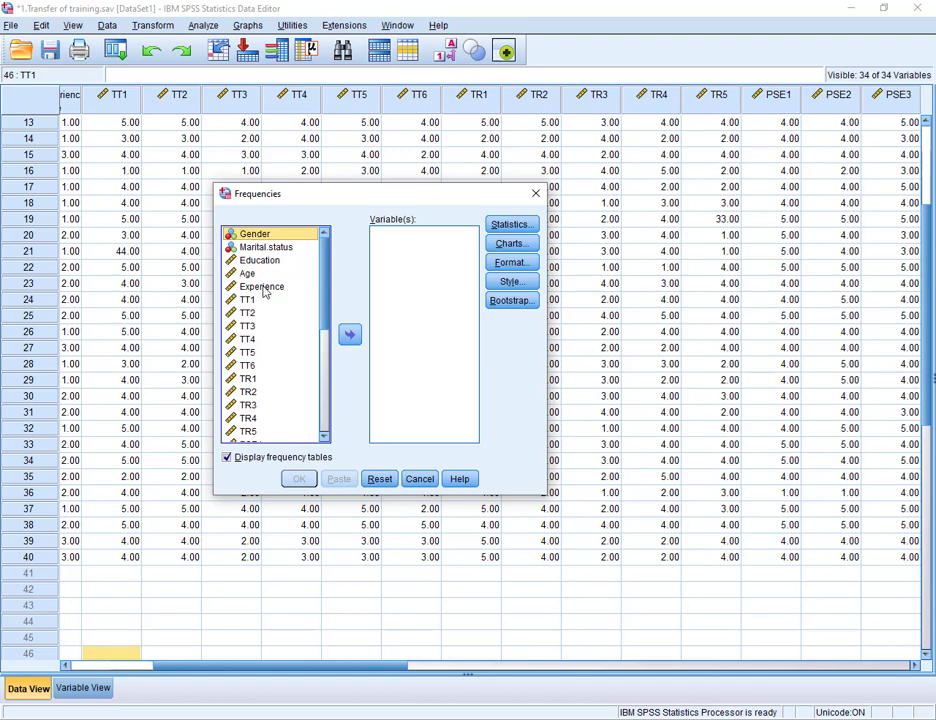
{"action": "left_click", "coordinate": [248, 301]}
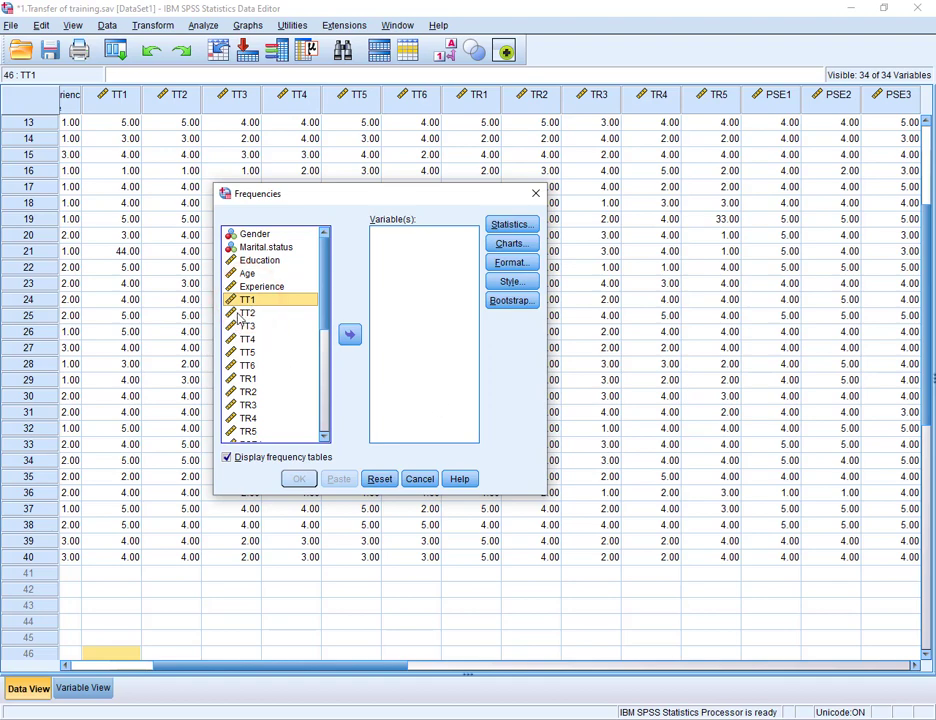
{"action": "scroll", "coordinate": [256, 358], "scroll_direction": "down", "scroll_amount": 1}
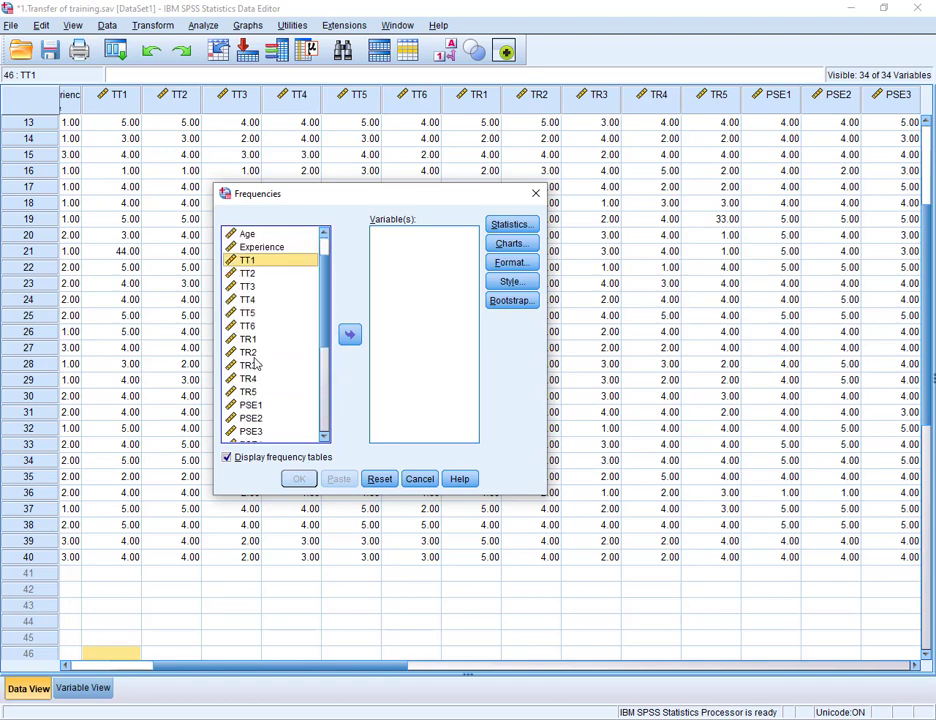
{"action": "scroll", "coordinate": [265, 310], "scroll_direction": "up", "scroll_amount": 1}
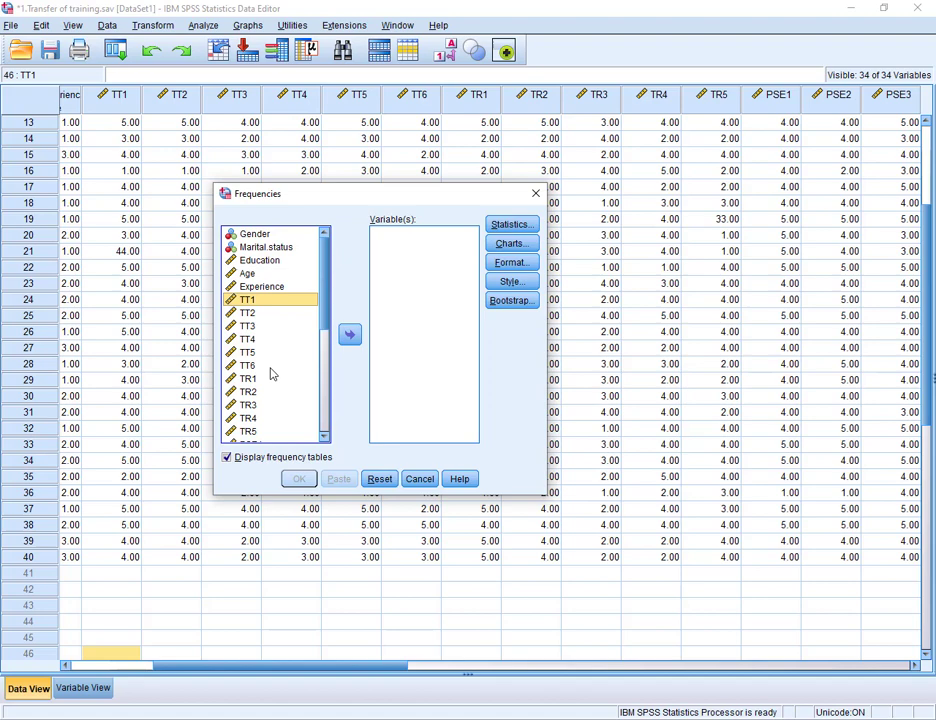
{"action": "scroll", "coordinate": [268, 380], "scroll_direction": "down", "scroll_amount": 6}
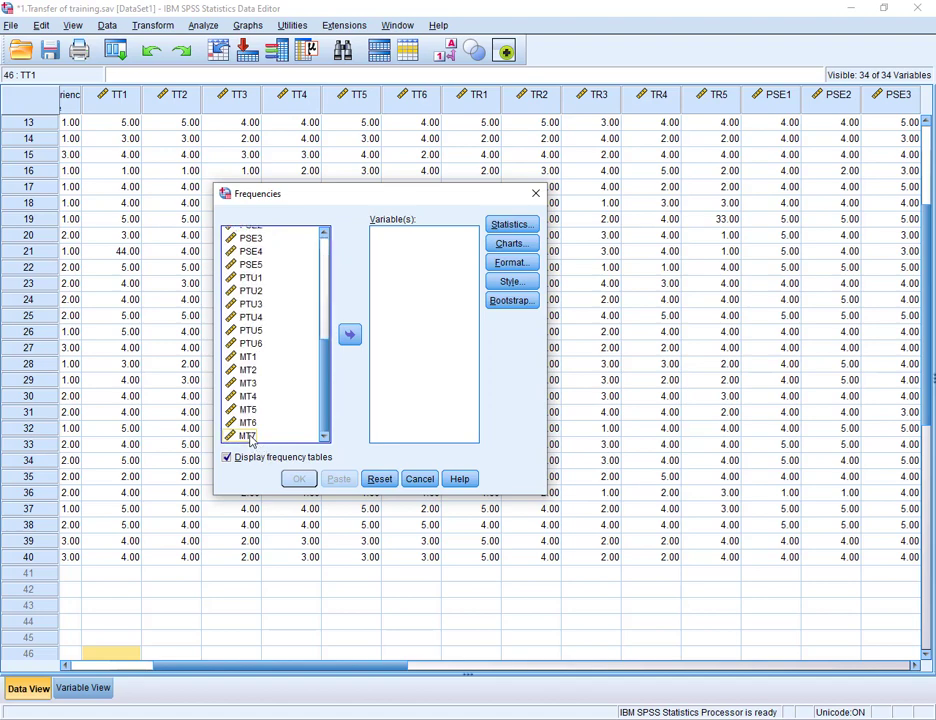
{"action": "left_click", "coordinate": [250, 440], "text": "shift"}
{"action": "left_click", "coordinate": [348, 336]}
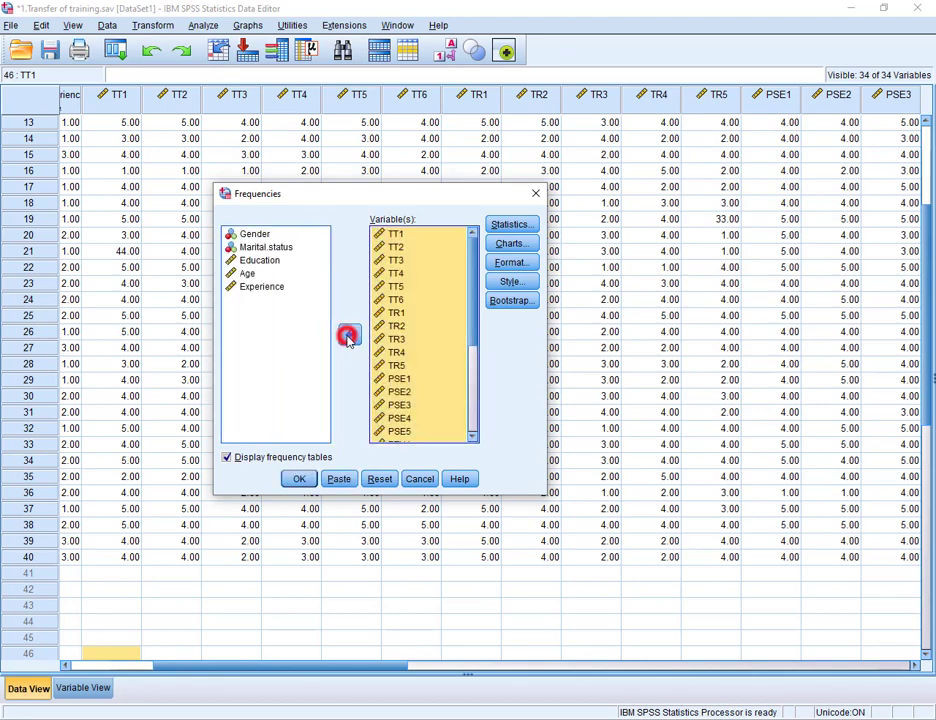
- Request Minimum and Maximum statistics and run the frequencies
{"action": "left_click", "coordinate": [512, 226]}
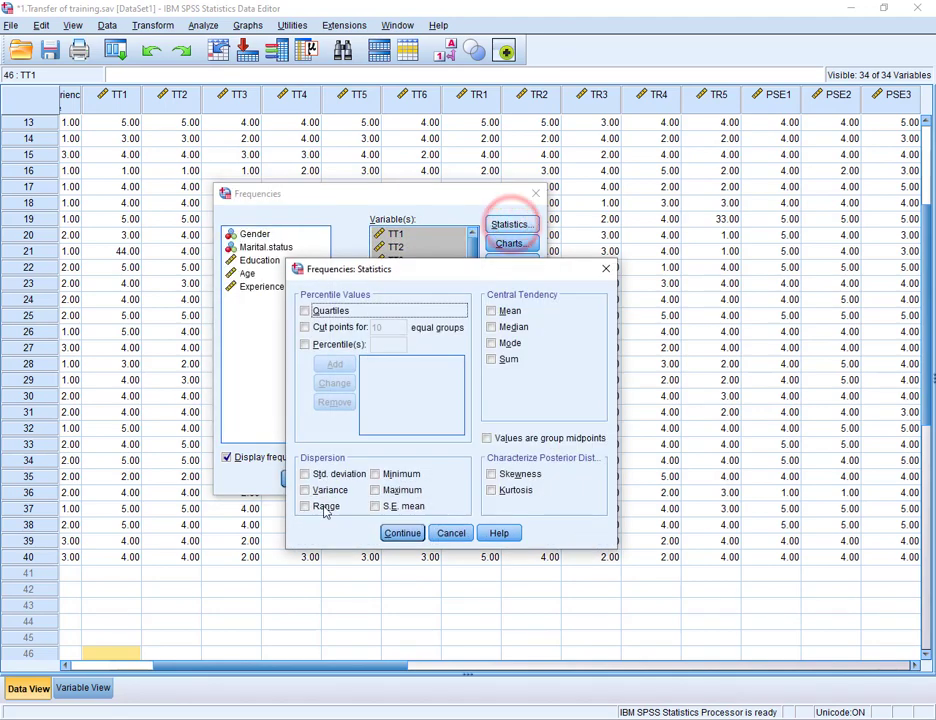
{"action": "left_click", "coordinate": [375, 474]}
{"action": "left_click", "coordinate": [375, 490]}
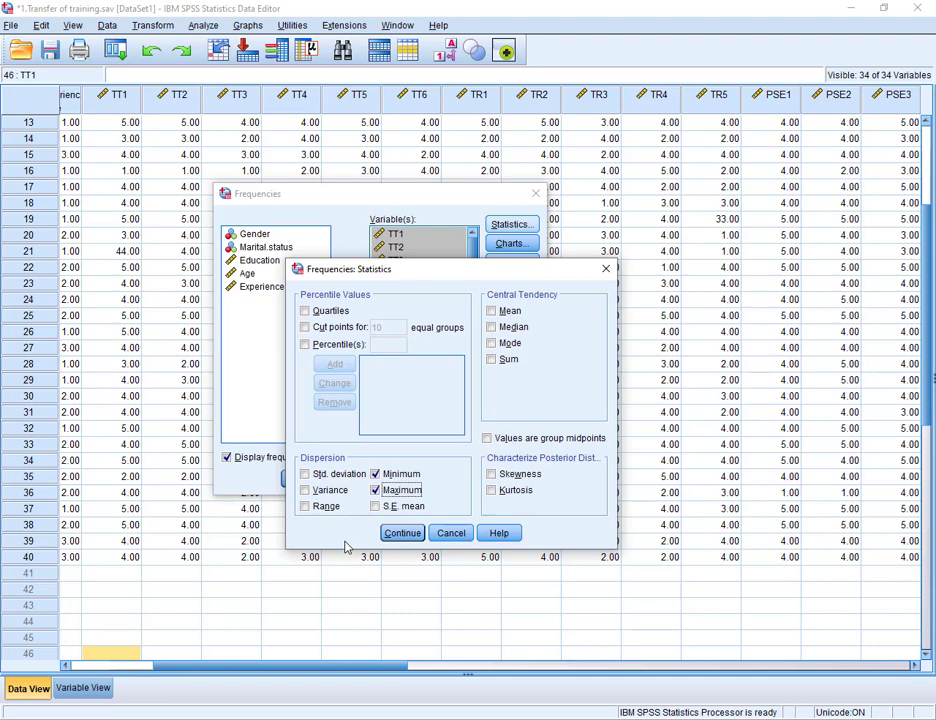
{"action": "left_click", "coordinate": [399, 534]}
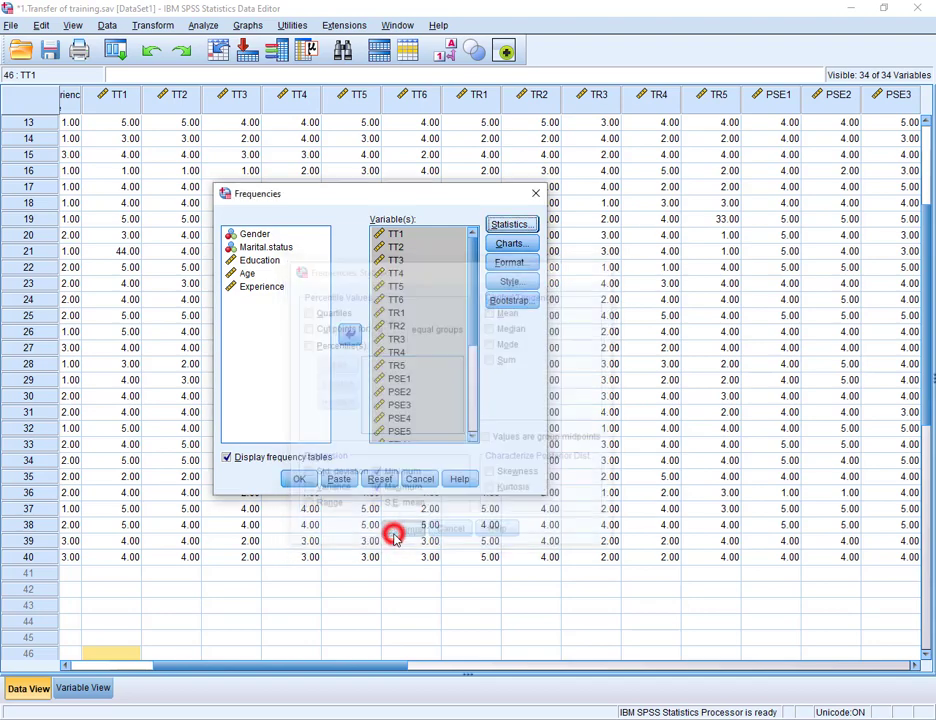
{"action": "left_click", "coordinate": [303, 479]}
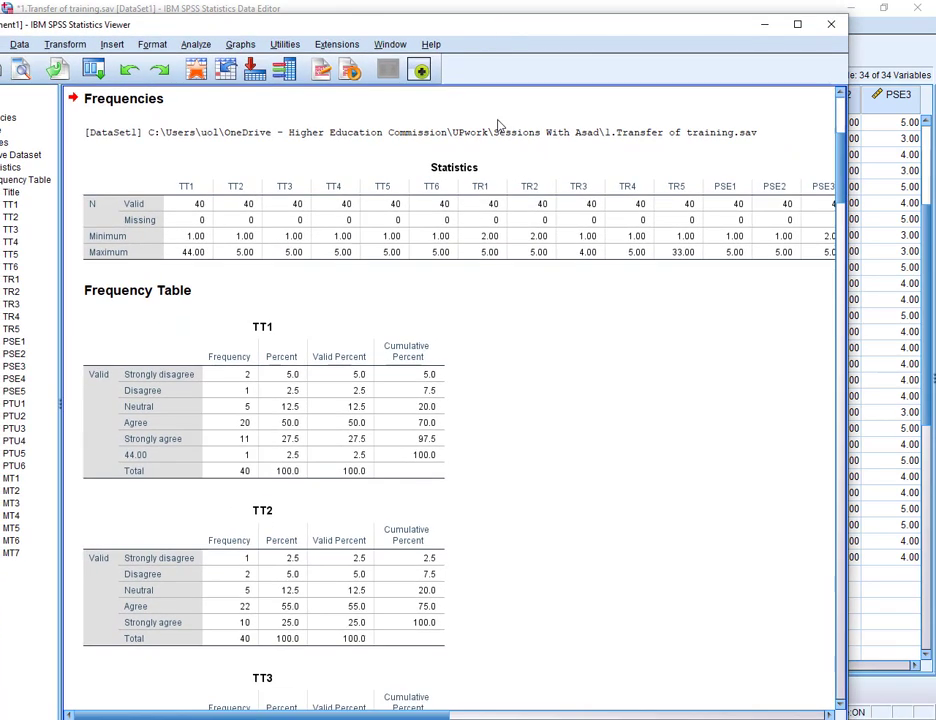
{"action": "scroll", "coordinate": [493, 296], "scroll_direction": "down", "scroll_amount": 5}
{"action": "scroll", "coordinate": [493, 296], "scroll_direction": "up", "scroll_amount": 5}
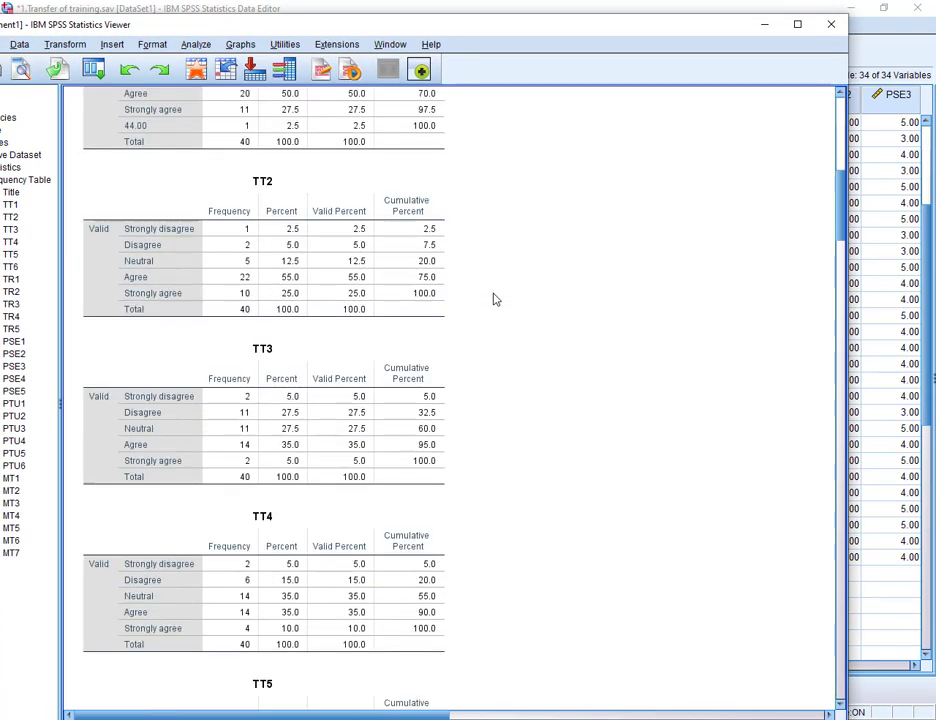
{"action": "left_click", "coordinate": [797, 24]}
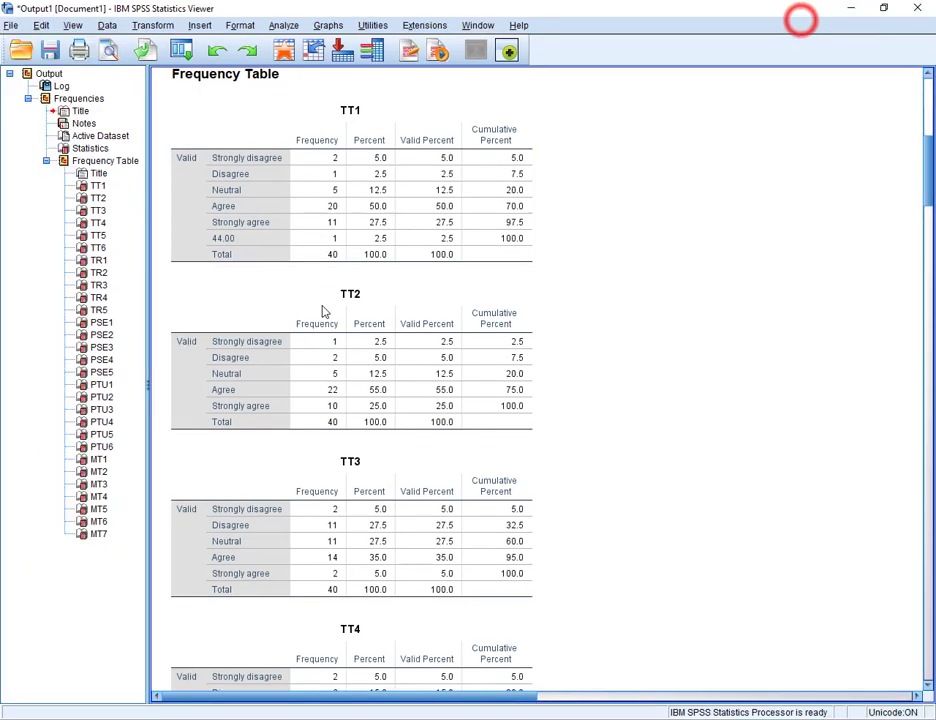
{"action": "scroll", "coordinate": [345, 478], "scroll_direction": "down", "scroll_amount": 3}
{"action": "left_click", "coordinate": [345, 476]}
{"action": "scroll", "coordinate": [345, 478], "scroll_direction": "down", "scroll_amount": 9}
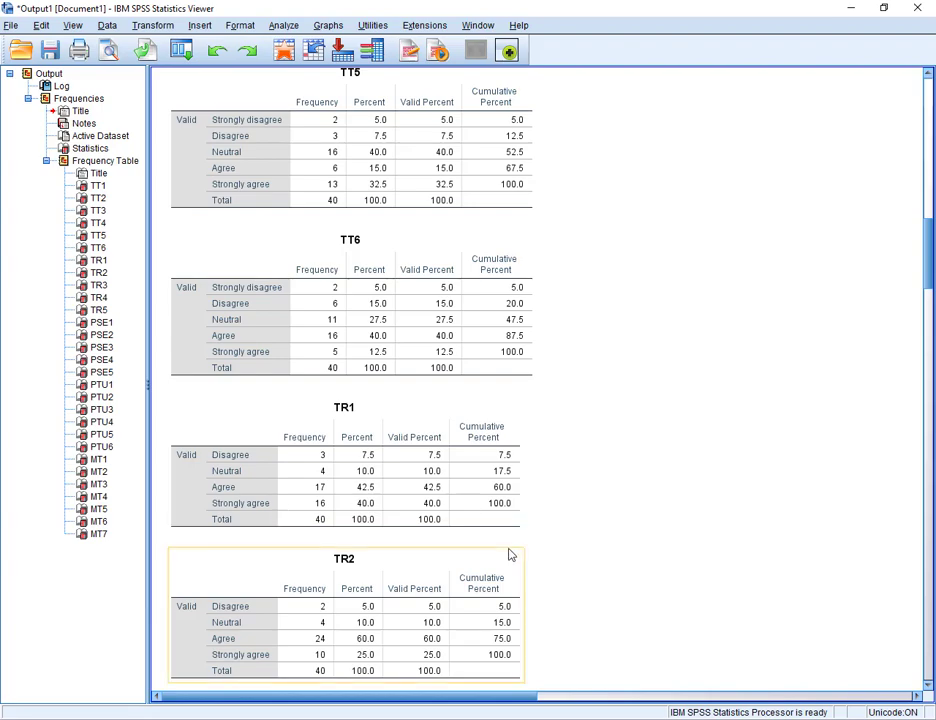
{"action": "scroll", "coordinate": [440, 566], "scroll_direction": "up", "scroll_amount": 5}
{"action": "scroll", "coordinate": [457, 566], "scroll_direction": "up", "scroll_amount": 3}
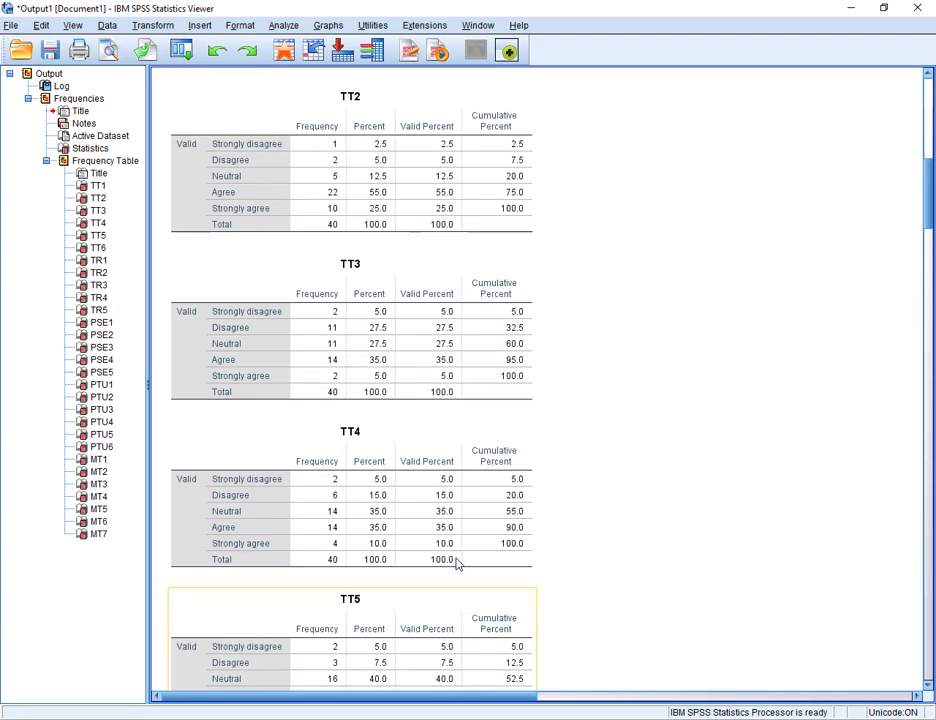
{"action": "scroll", "coordinate": [415, 560], "scroll_direction": "up", "scroll_amount": 7}
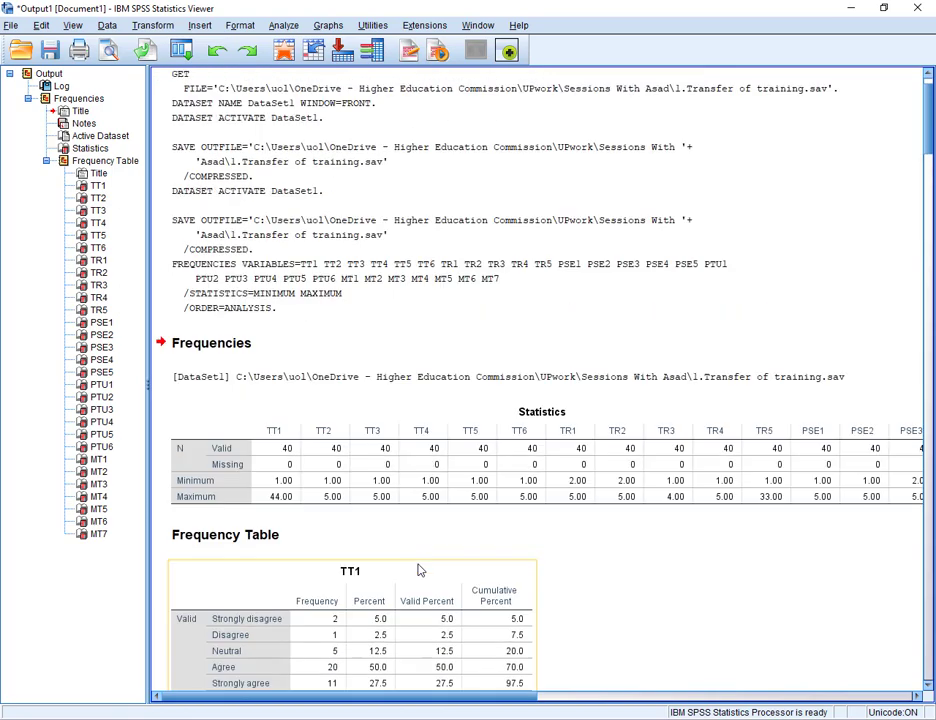
{"action": "scroll", "coordinate": [420, 570], "scroll_direction": "down", "scroll_amount": 1}
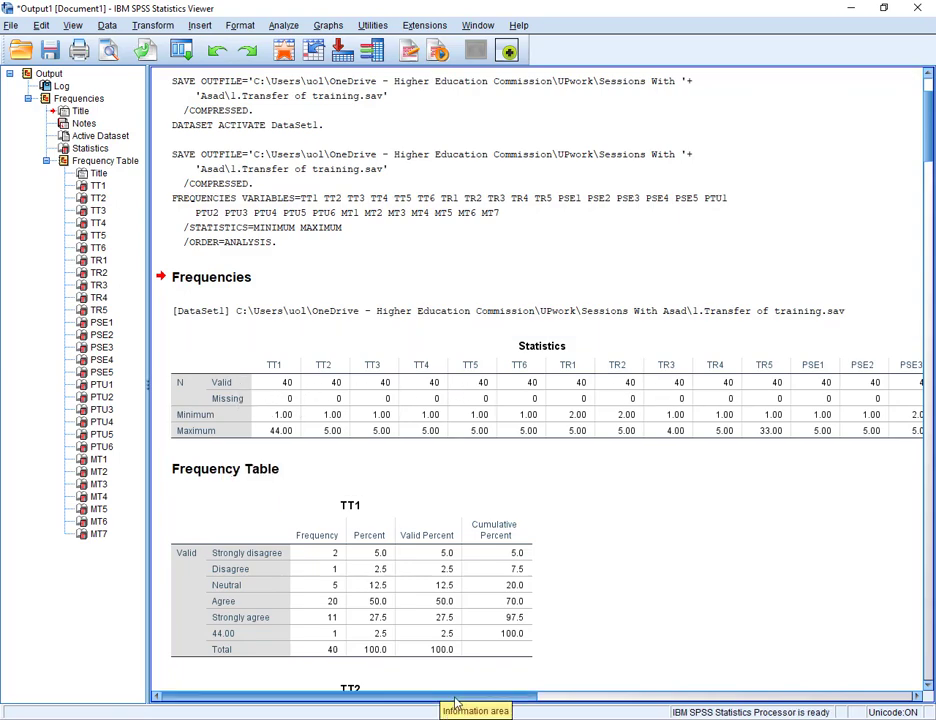
{"action": "left_click_drag", "start_coordinate": [453, 698], "coordinate": [522, 710]}
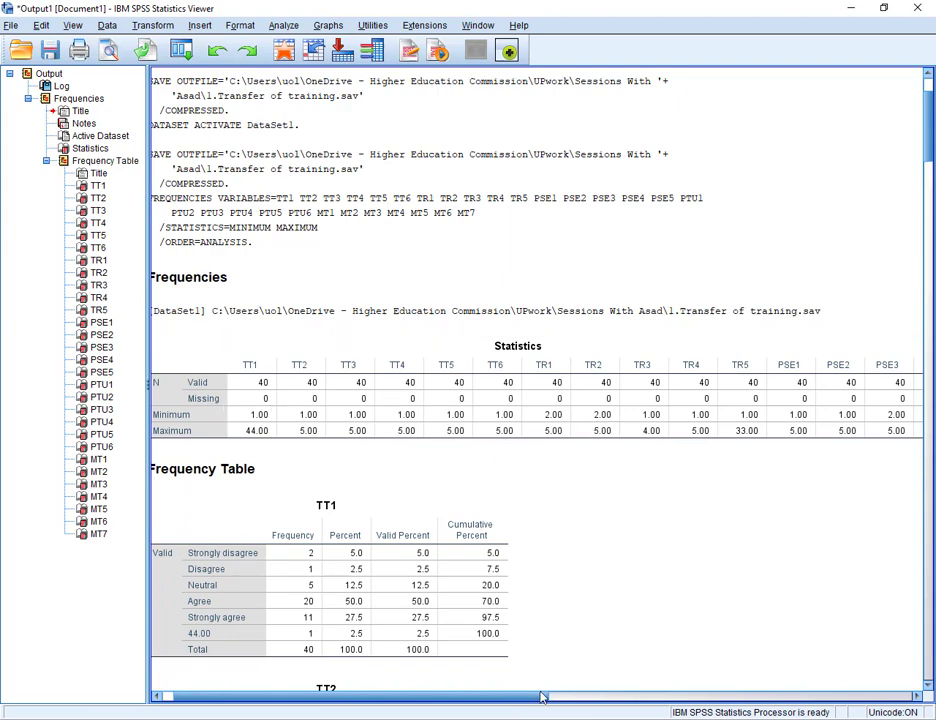
{"action": "left_click_drag", "start_coordinate": [541, 697], "coordinate": [489, 696]}
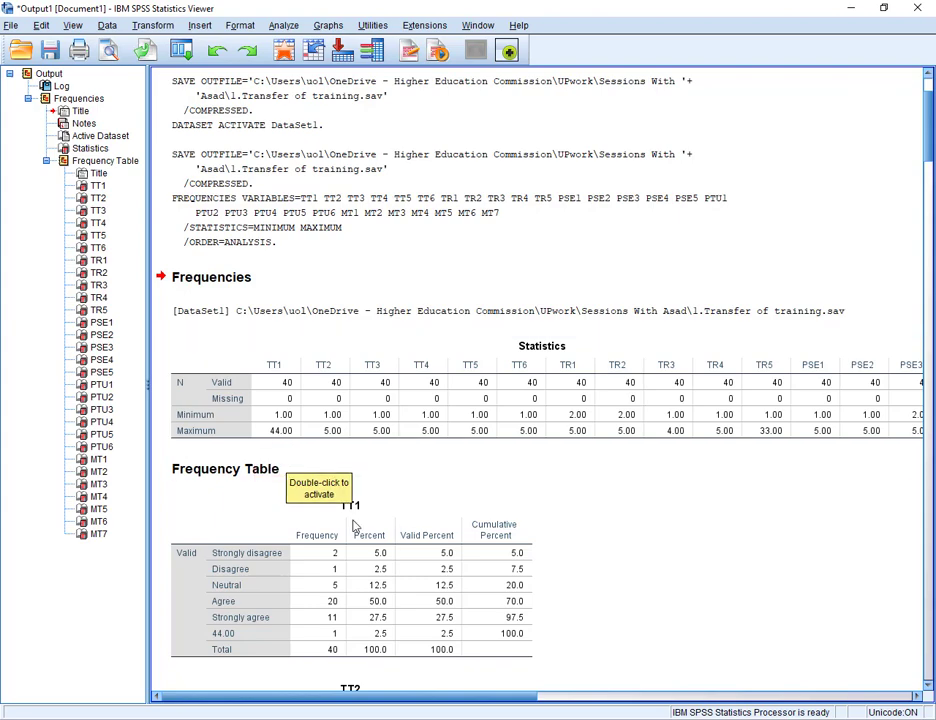
{"action": "left_click_drag", "start_coordinate": [484, 703], "coordinate": [470, 695]}
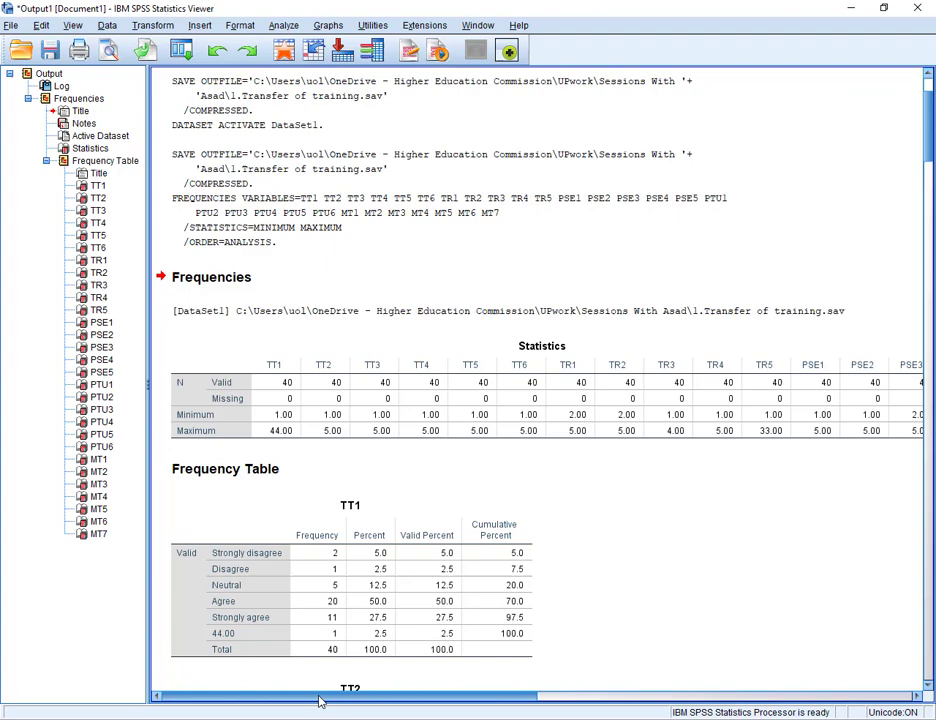
- Scroll the Statistics table to review the remaining maximums, then shrink the Viewer to reach the data
{"action": "left_click_drag", "start_coordinate": [318, 697], "coordinate": [379, 702]}
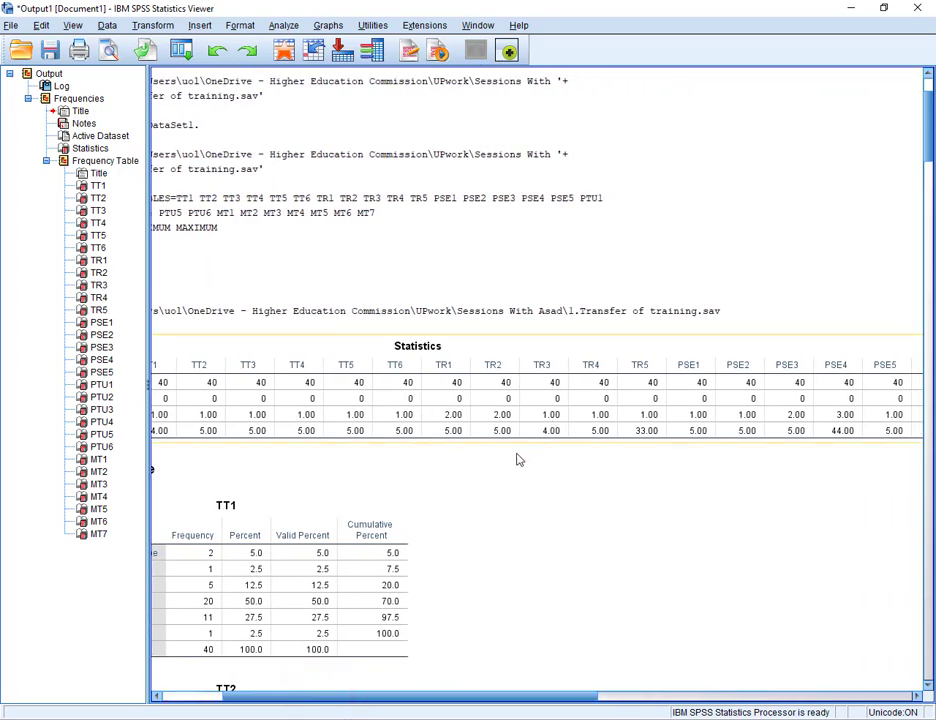
{"action": "left_click_drag", "start_coordinate": [538, 698], "coordinate": [626, 702]}
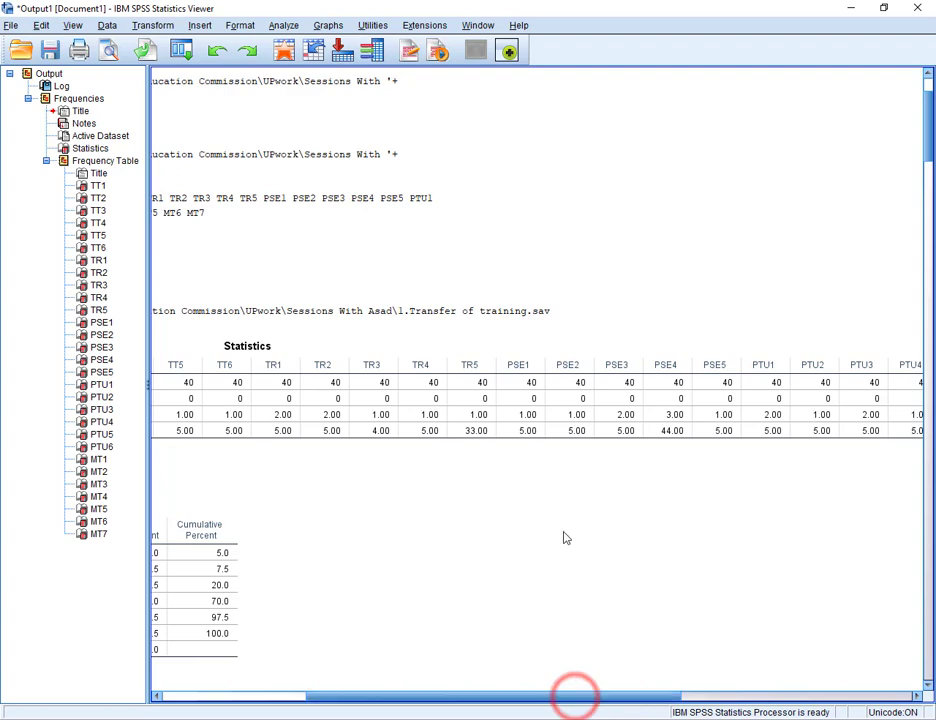
{"action": "left_click", "coordinate": [476, 440]}
{"action": "left_click_drag", "start_coordinate": [570, 697], "coordinate": [614, 675]}
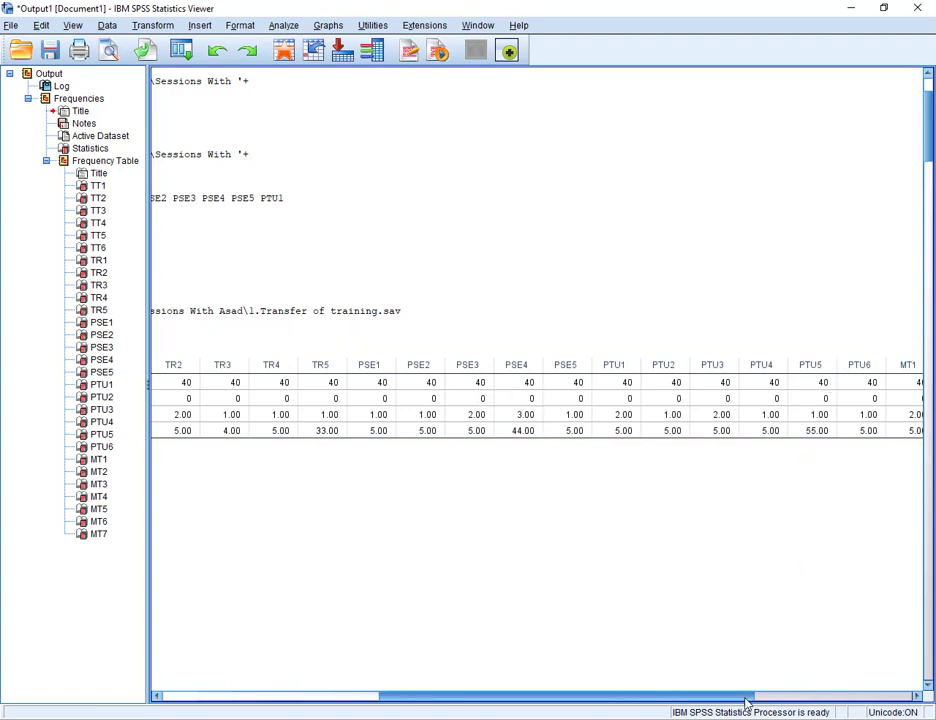
{"action": "double_click", "coordinate": [606, 12]}
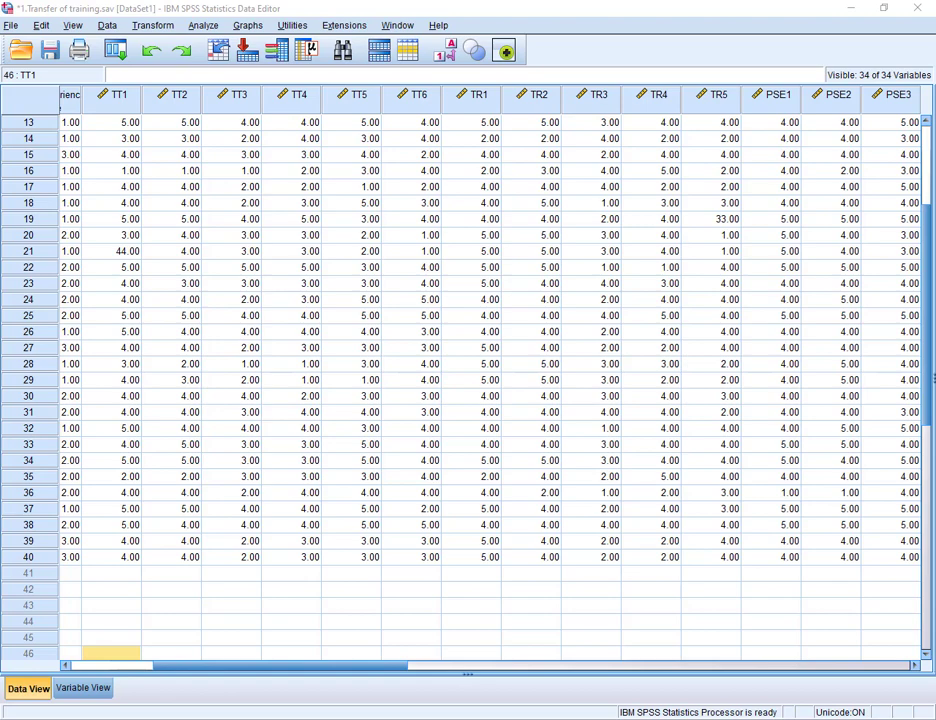
- Scroll Data View back to the top and select the entire TT1 column
{"action": "left_click", "coordinate": [272, 668]}
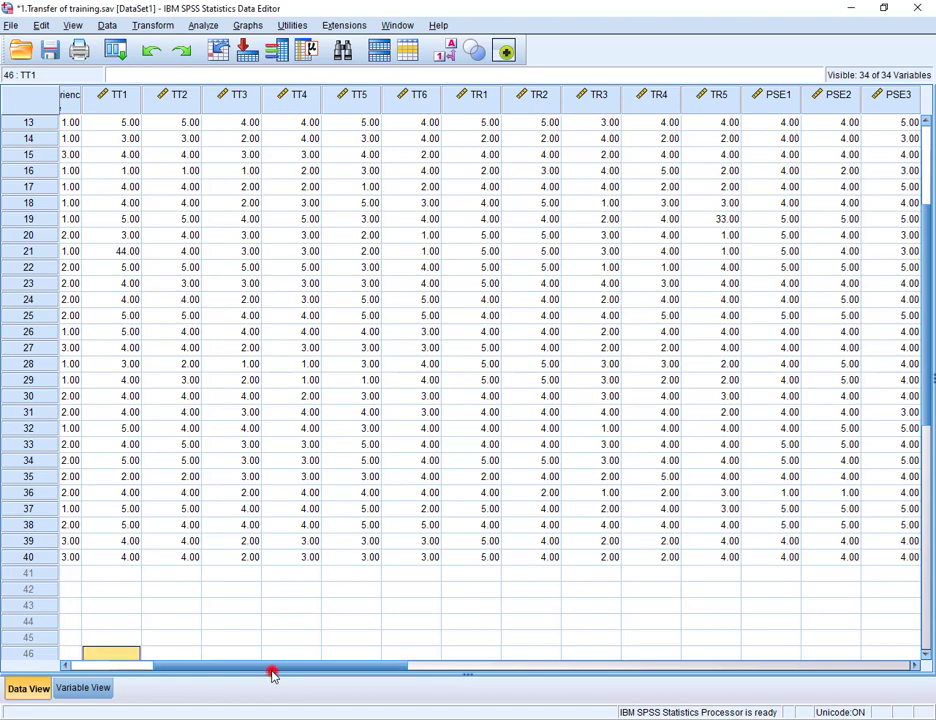
{"action": "scroll", "coordinate": [143, 224], "scroll_direction": "up", "scroll_amount": 3}
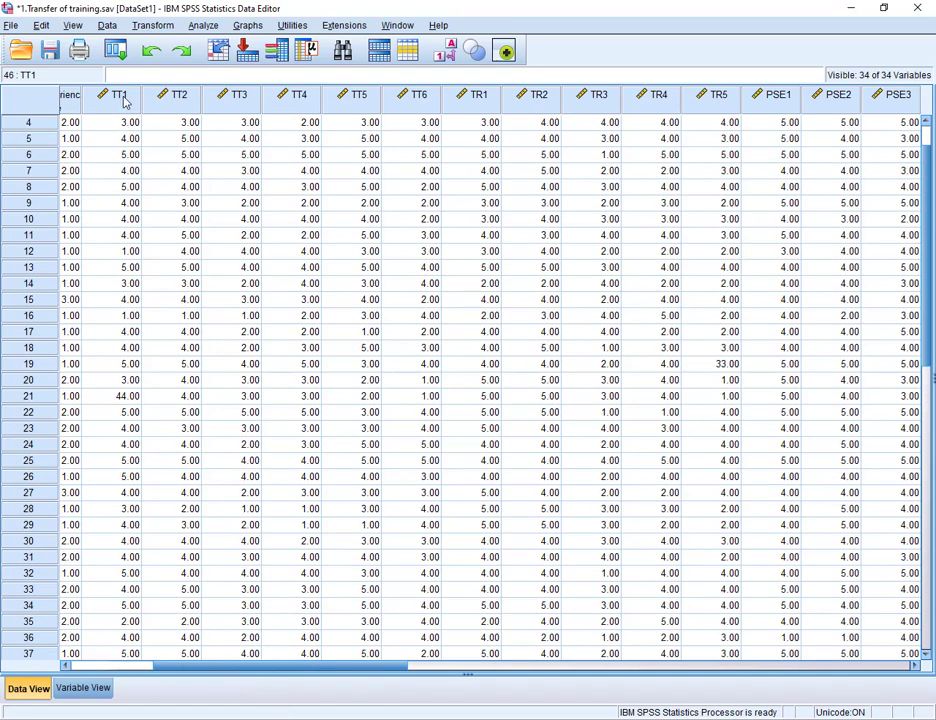
{"action": "left_click", "coordinate": [119, 95]}
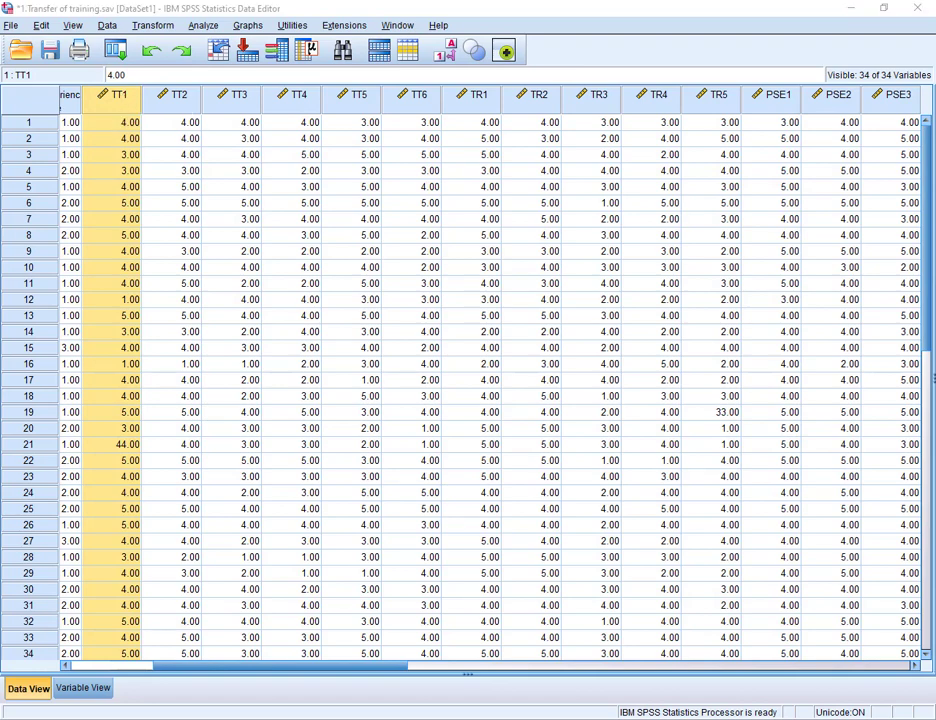
- Find 44 in TT1, then open row 21's 44.00 cell for editing
{"action": "key", "text": "ctrl+f"}
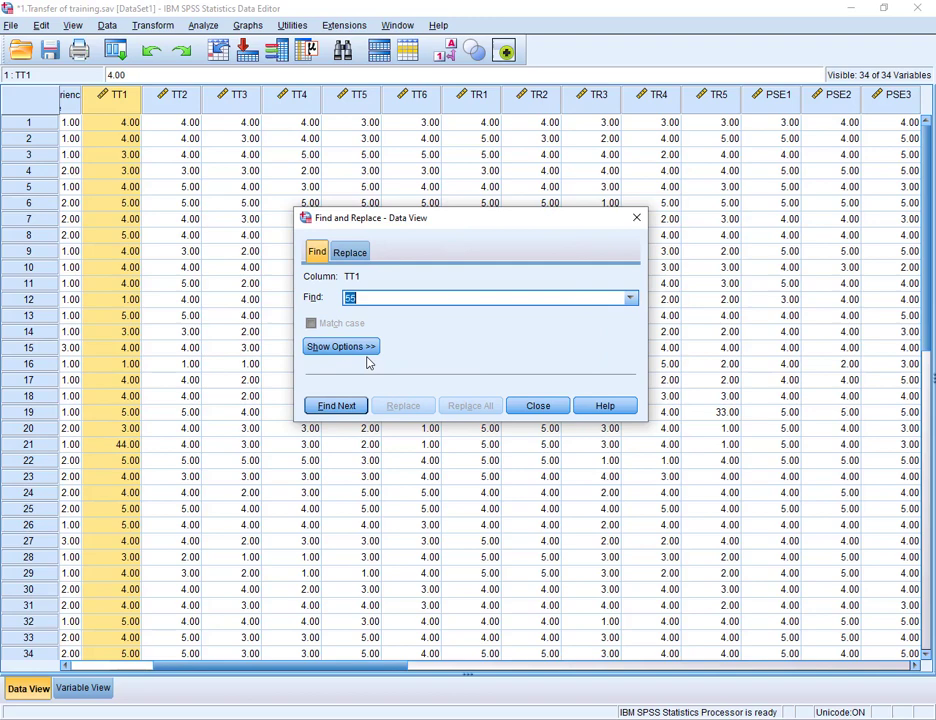
{"action": "left_click", "coordinate": [377, 298]}
{"action": "key", "text": "BackSpace"}
{"action": "key", "text": "BackSpace"}
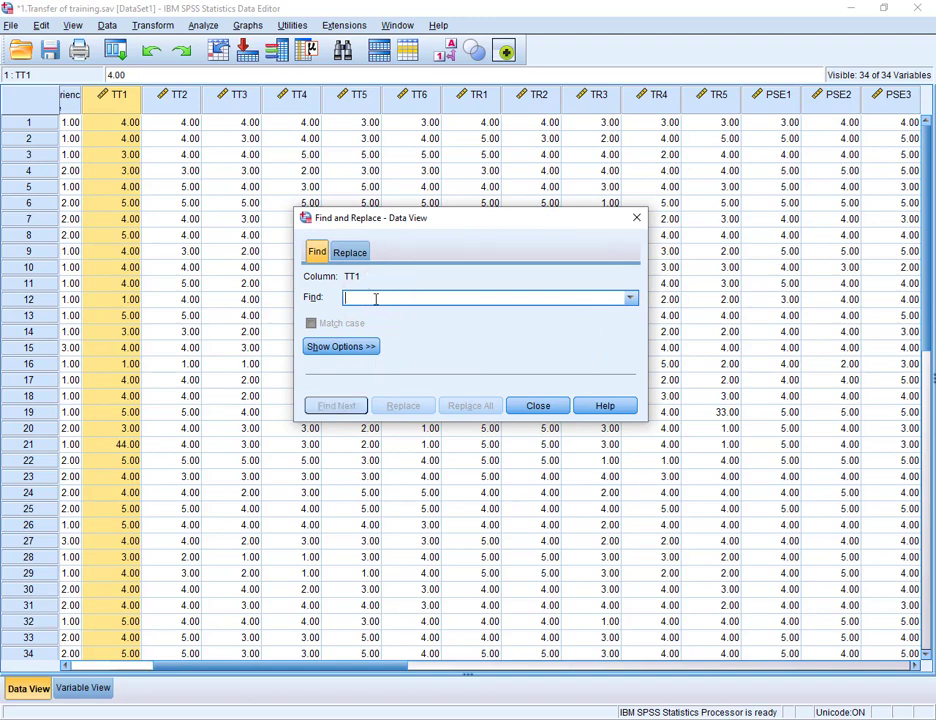
{"action": "type", "text": "44"}
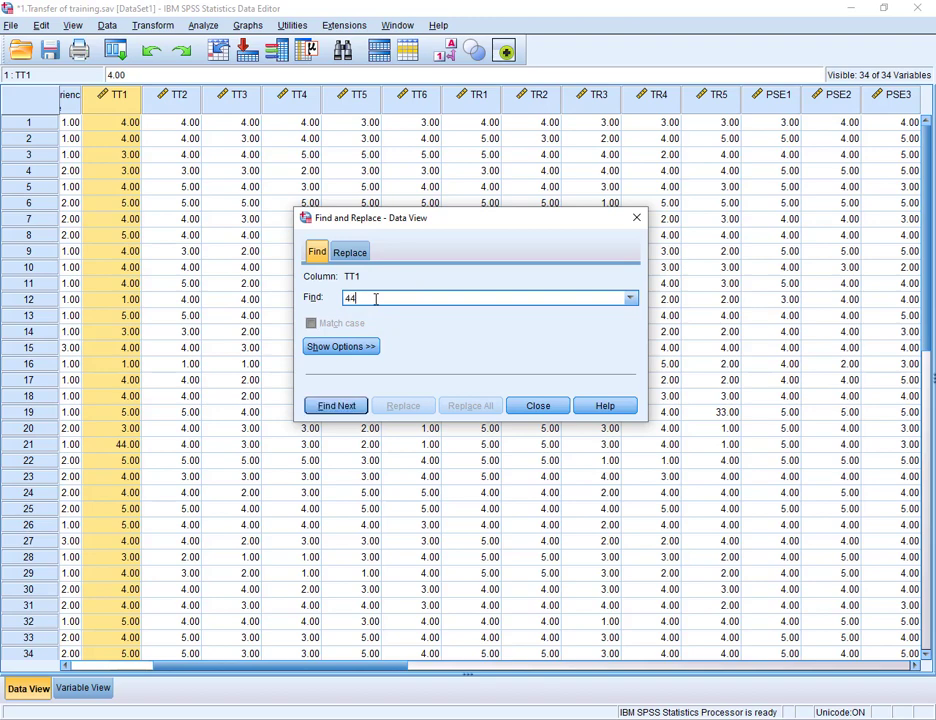
{"action": "left_click", "coordinate": [336, 408]}
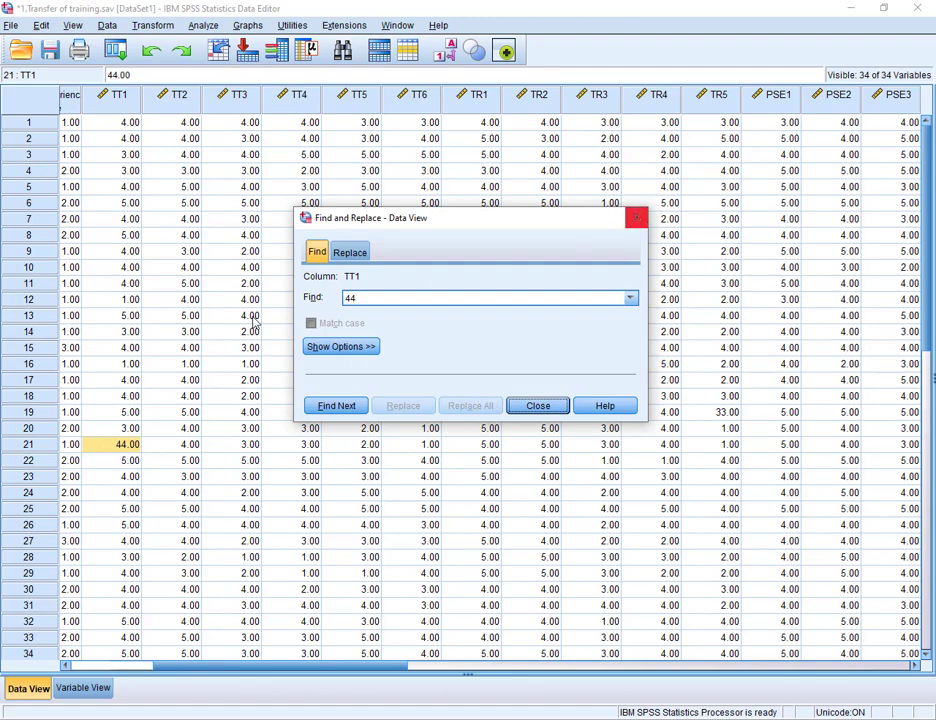
{"action": "left_click", "coordinate": [636, 217]}
{"action": "double_click", "coordinate": [123, 444]}
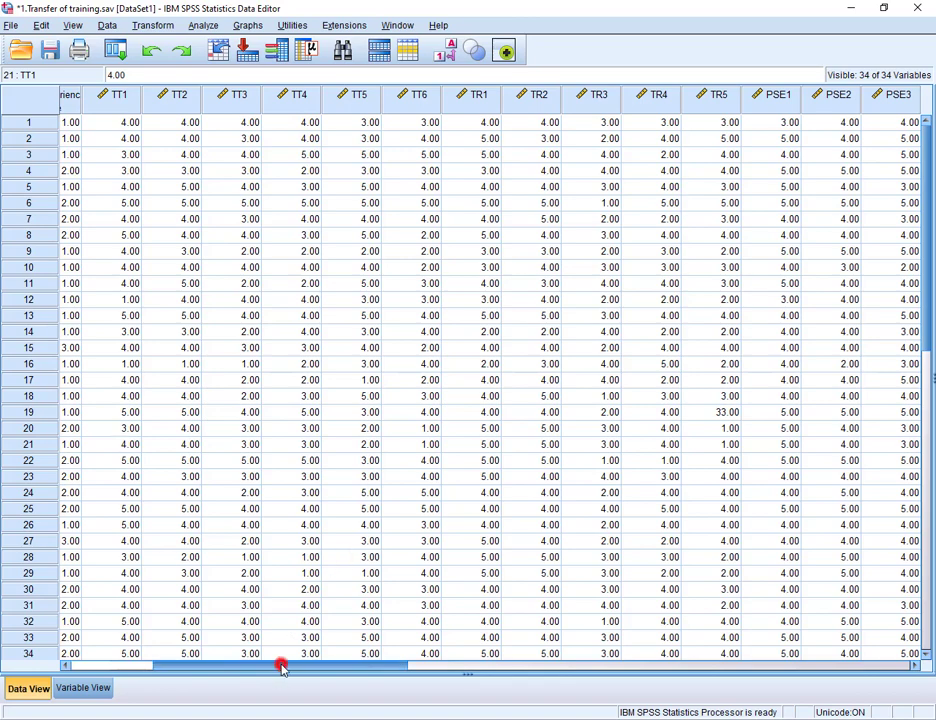
- Select the TR5 column and search it for 33, locating row 19's 33.00 entry
{"action": "left_click_drag", "start_coordinate": [262, 668], "coordinate": [310, 668]}
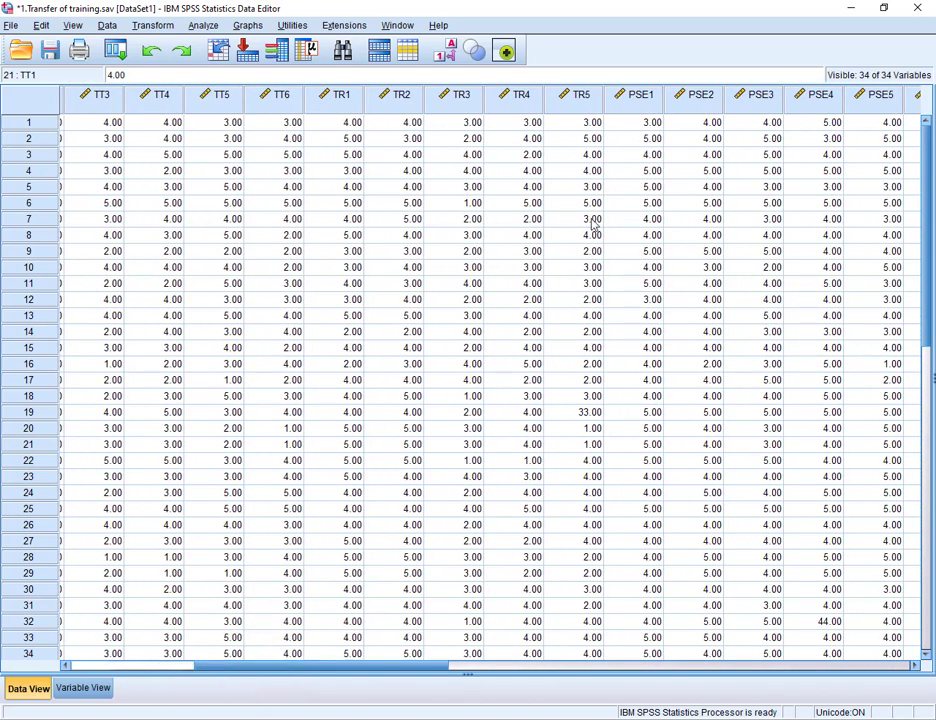
{"action": "left_click", "coordinate": [580, 94]}
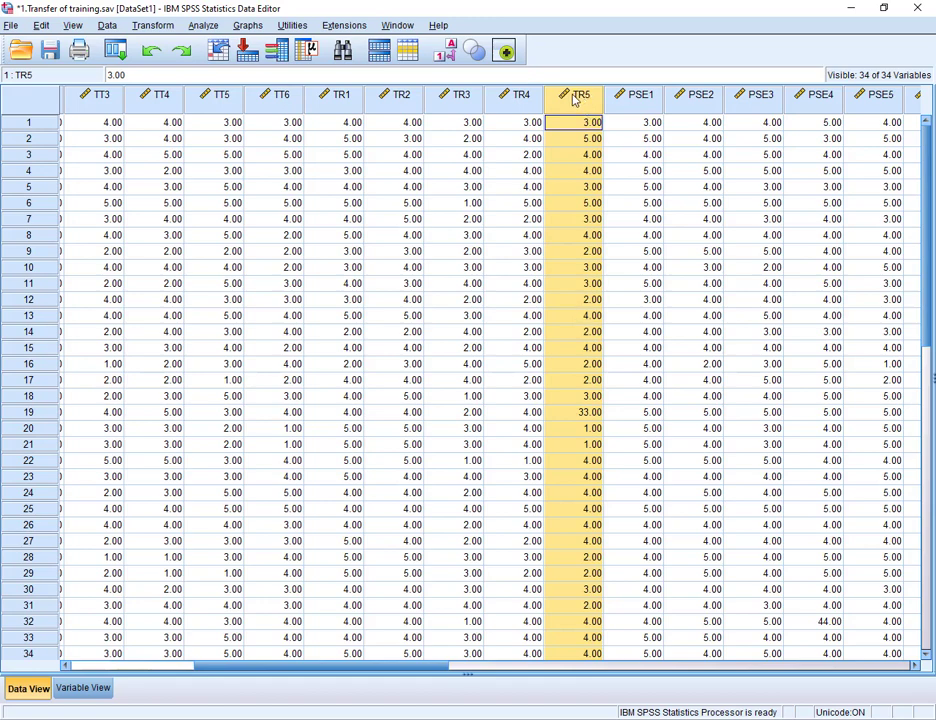
{"action": "key", "text": "ctrl+f"}
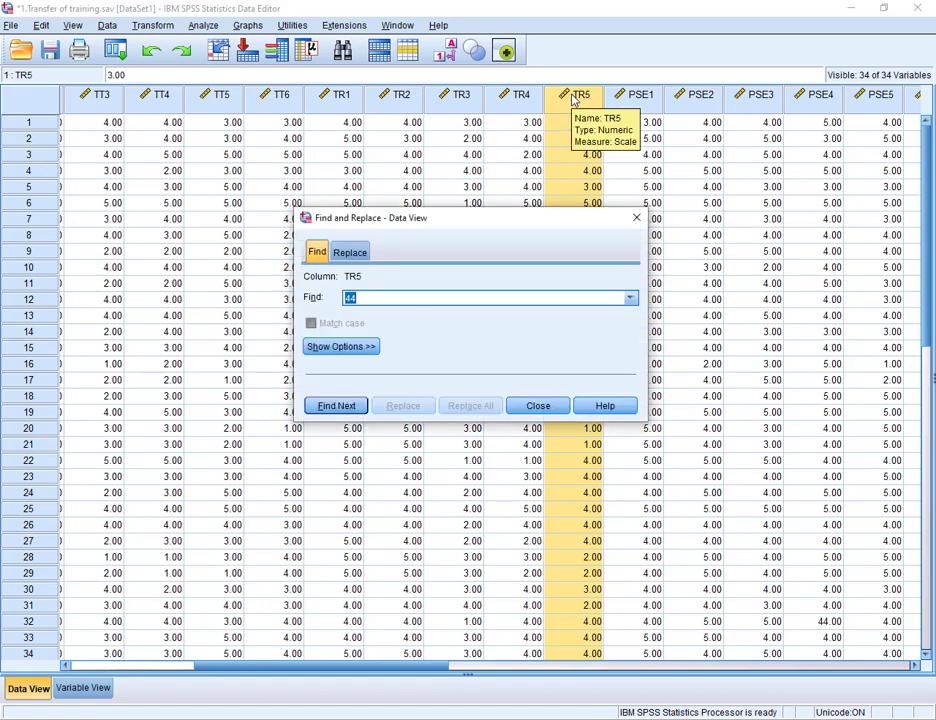
{"action": "left_click", "coordinate": [383, 297]}
{"action": "key", "text": "BackSpace"}
{"action": "key", "text": "BackSpace"}
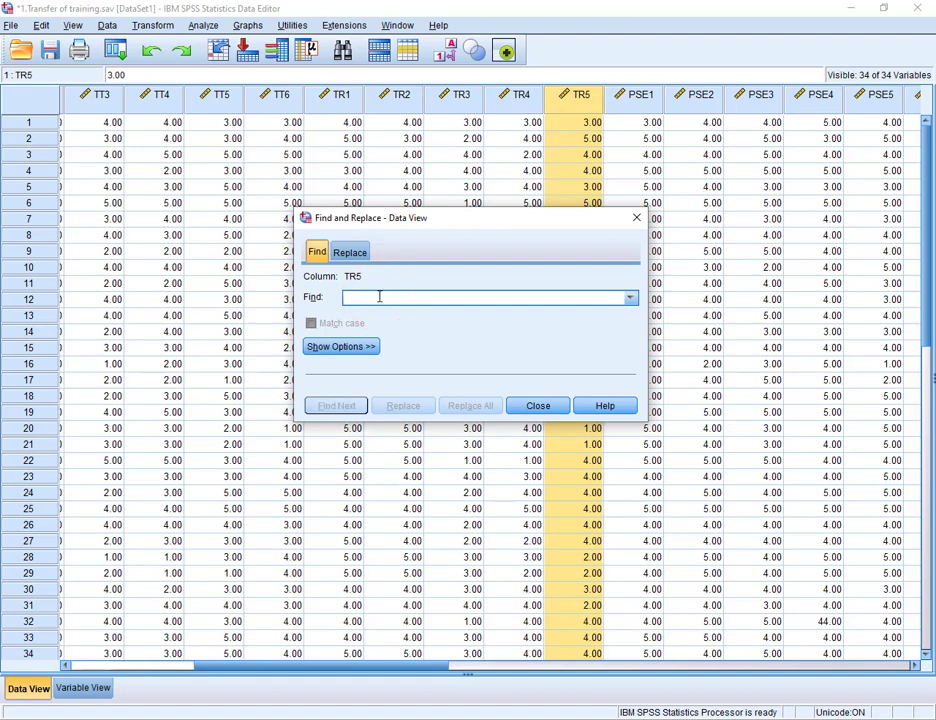
{"action": "type", "text": "33"}
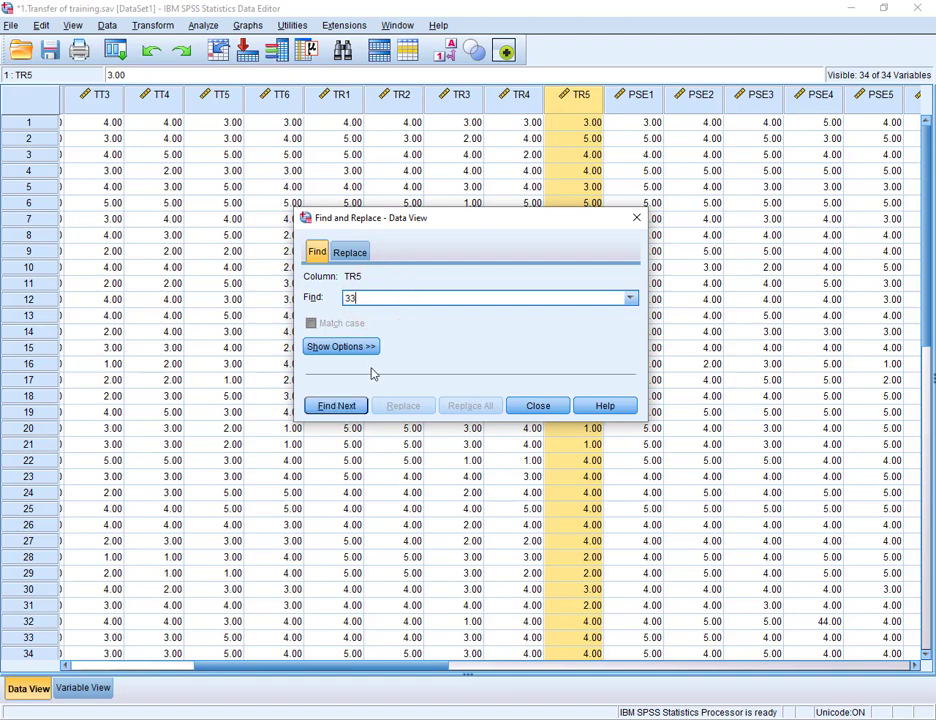
{"action": "left_click", "coordinate": [345, 408]}
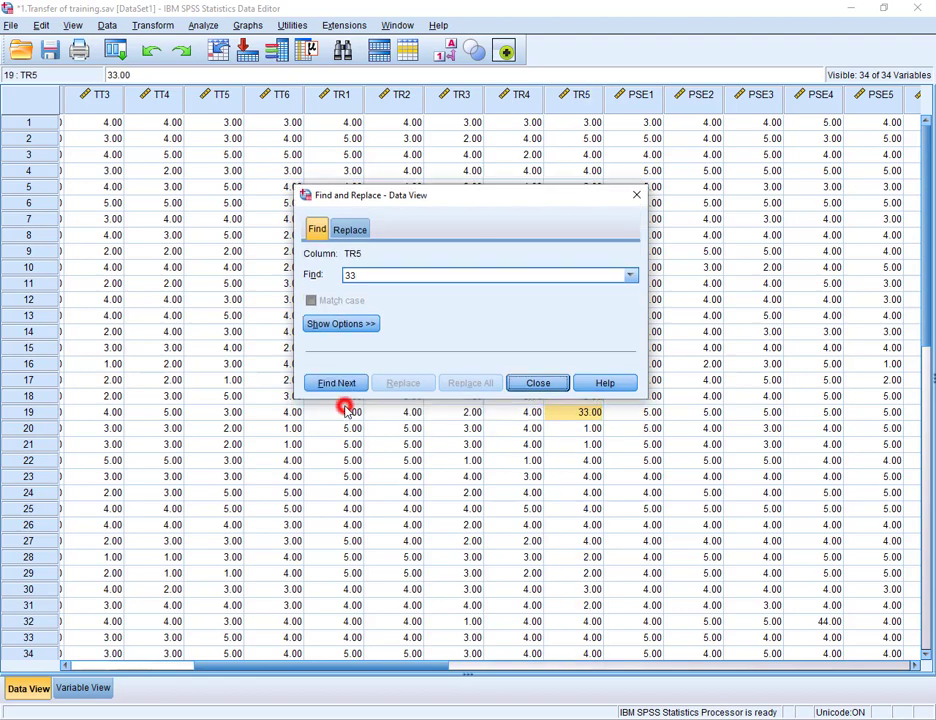
{"action": "left_click_drag", "start_coordinate": [495, 192], "coordinate": [325, 193]}
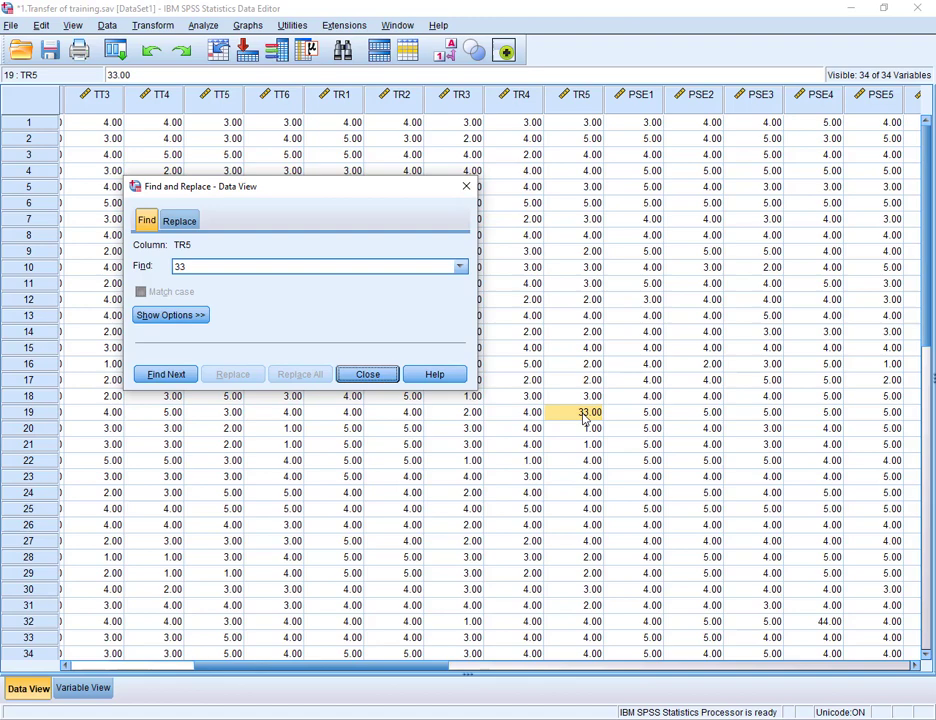
- Close the search window and replace row 19's TR5 value 33.00 with 3
{"action": "left_click", "coordinate": [465, 188]}
{"action": "left_click", "coordinate": [570, 412]}
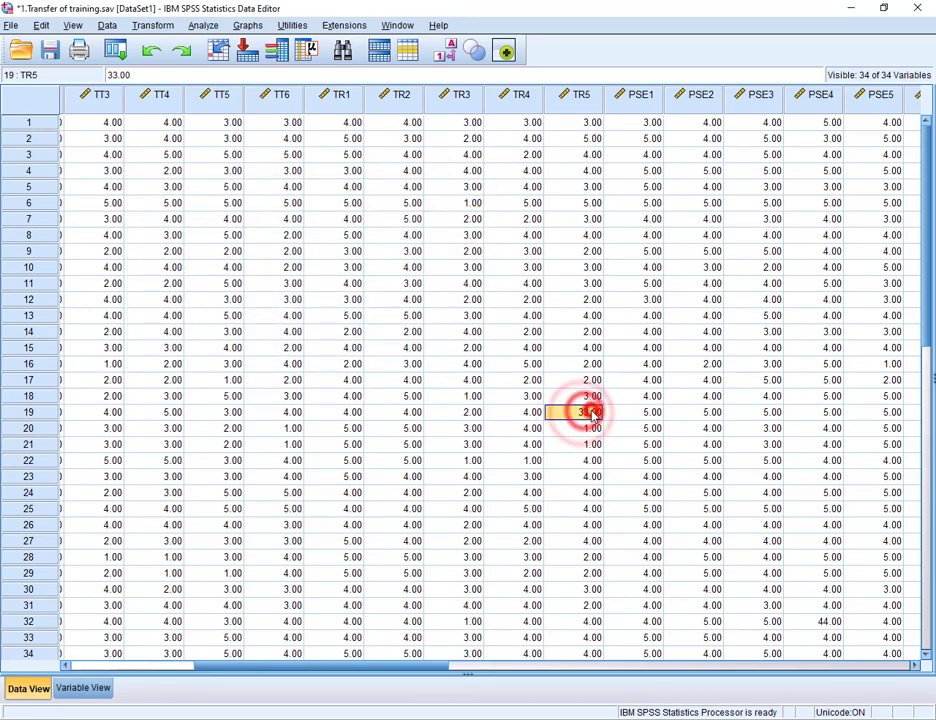
{"action": "left_click", "coordinate": [652, 411]}
{"action": "left_click", "coordinate": [580, 413]}
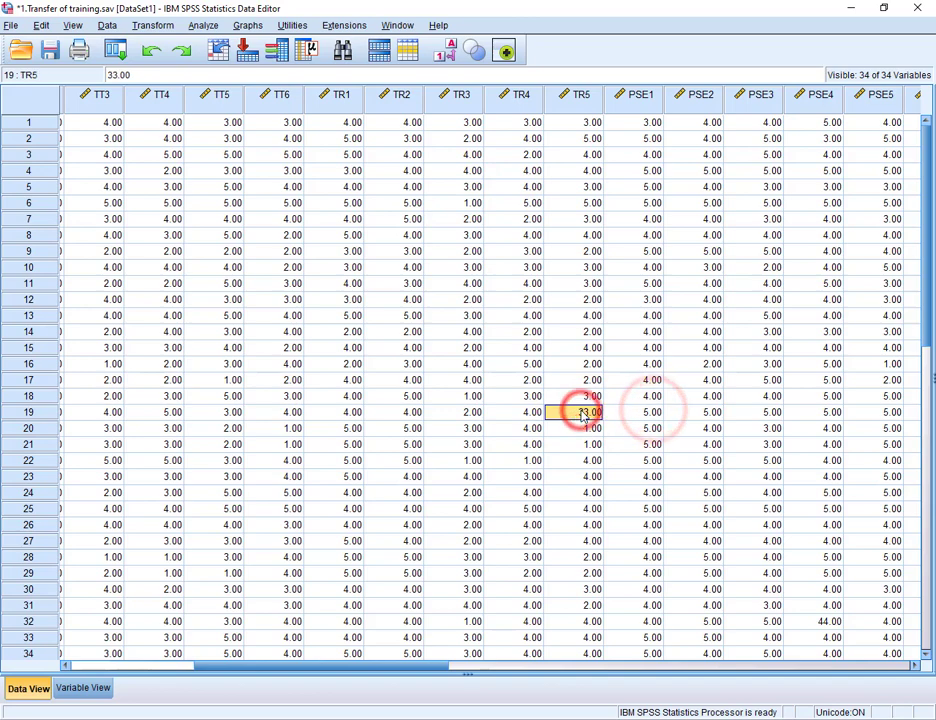
{"action": "type", "text": "3"}
{"action": "left_click", "coordinate": [612, 411]}
{"action": "left_click", "coordinate": [597, 411]}
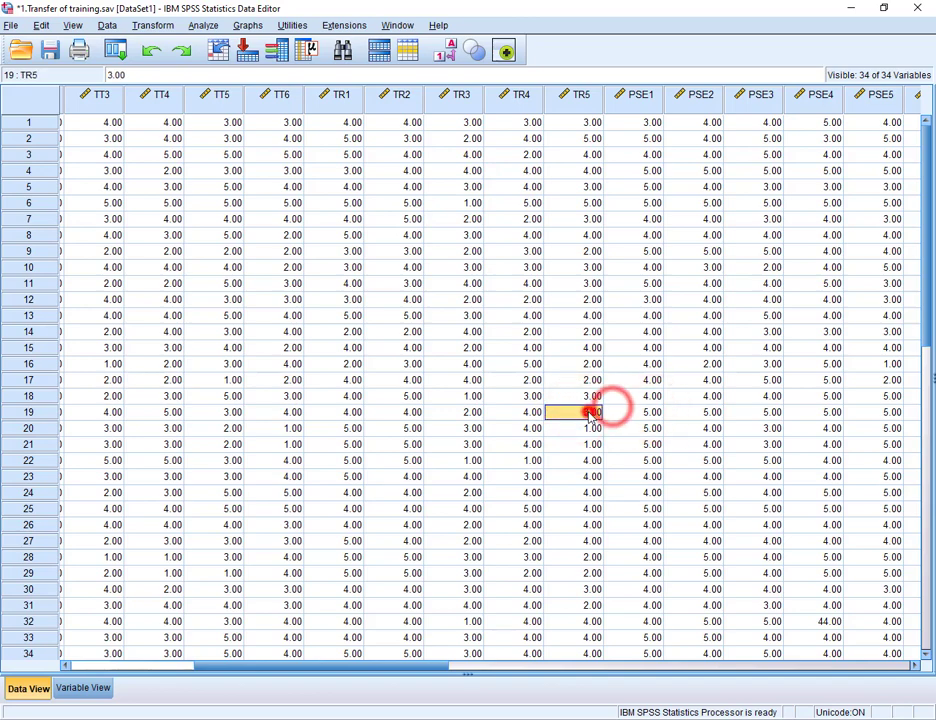